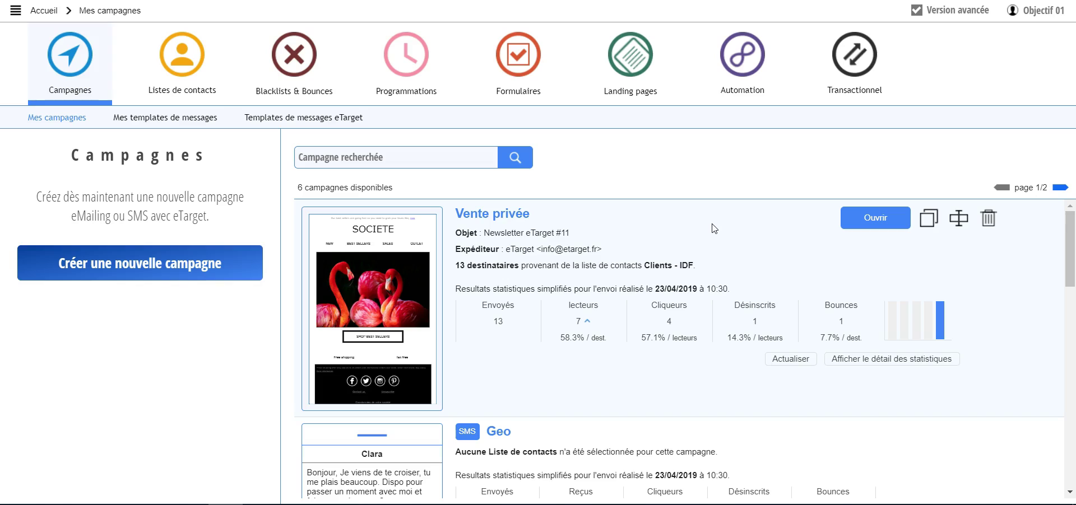
# Step: Open the Vente privée campaign's statistics and review its list of completed sends
pyautogui.click(859, 220)
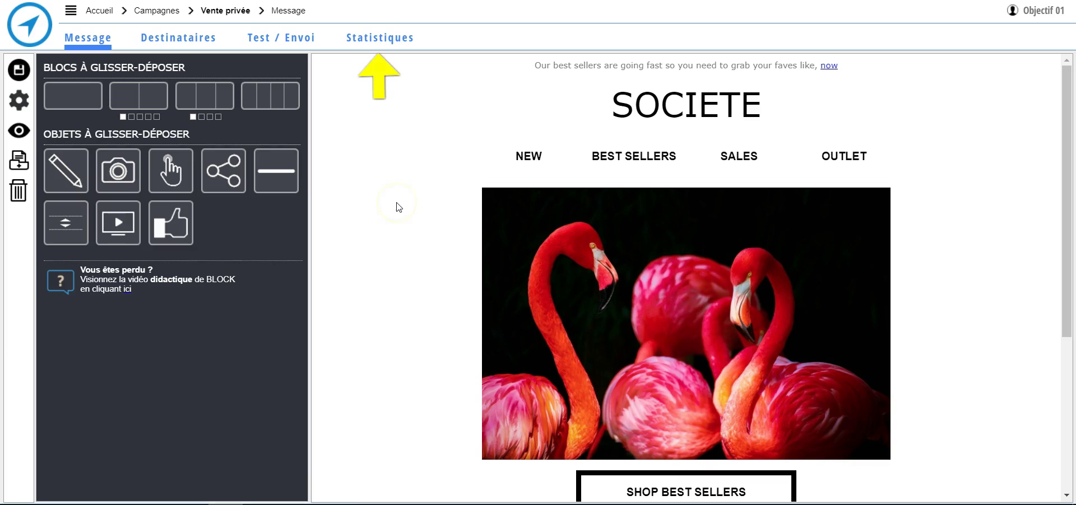
pyautogui.click(399, 40)
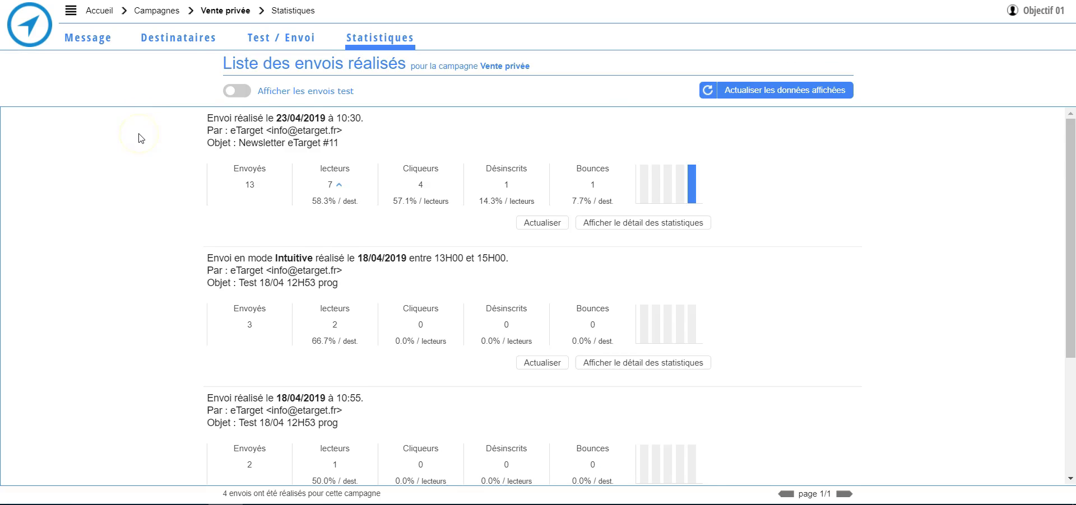
pyautogui.scroll(-4, 142, 137)
pyautogui.scroll(1, 144, 140)
pyautogui.scroll(3, 143, 140)
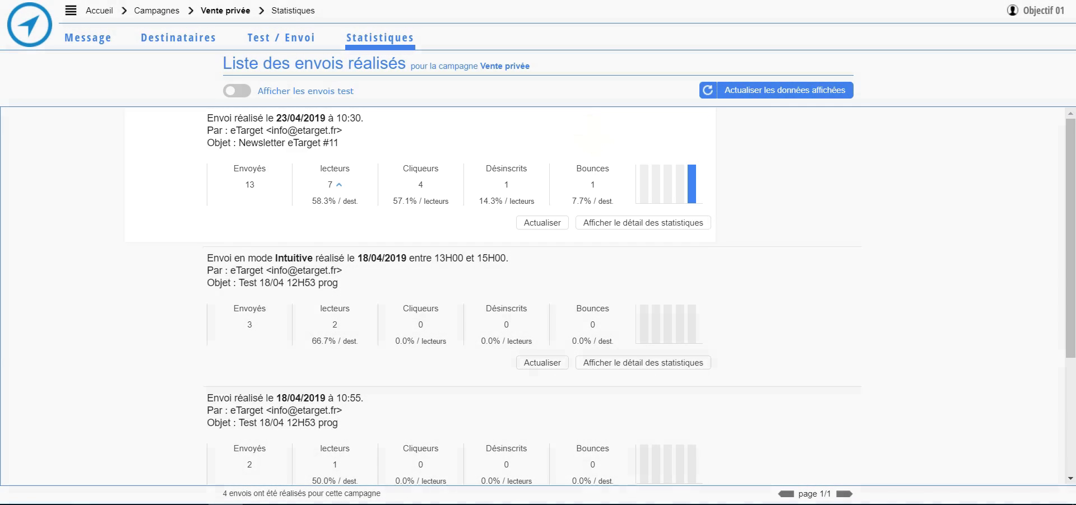
# Step: Open the detailed statistics of the 23/04/2019 10:30 send and display its list of readers
pyautogui.moveTo(379, 176)
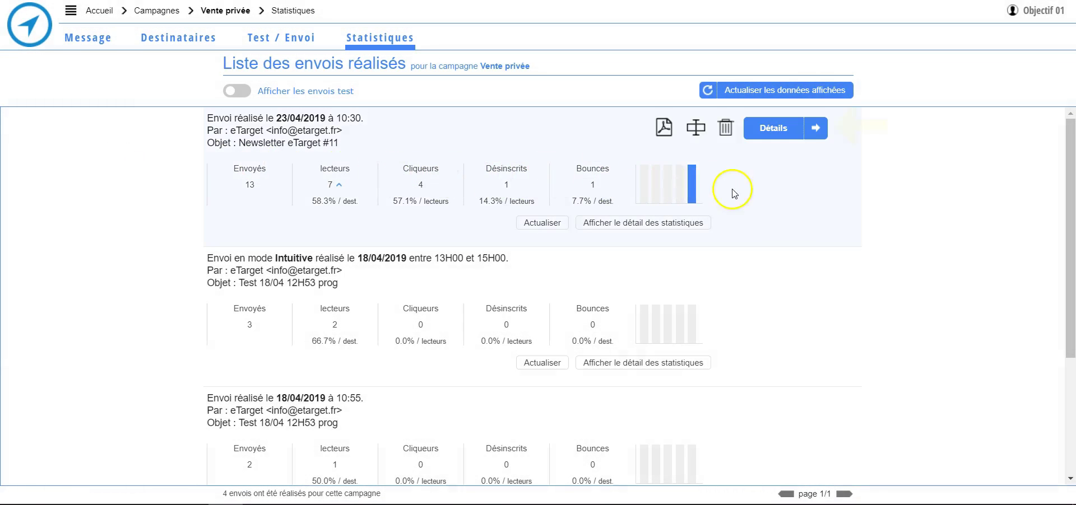
pyautogui.click(784, 131)
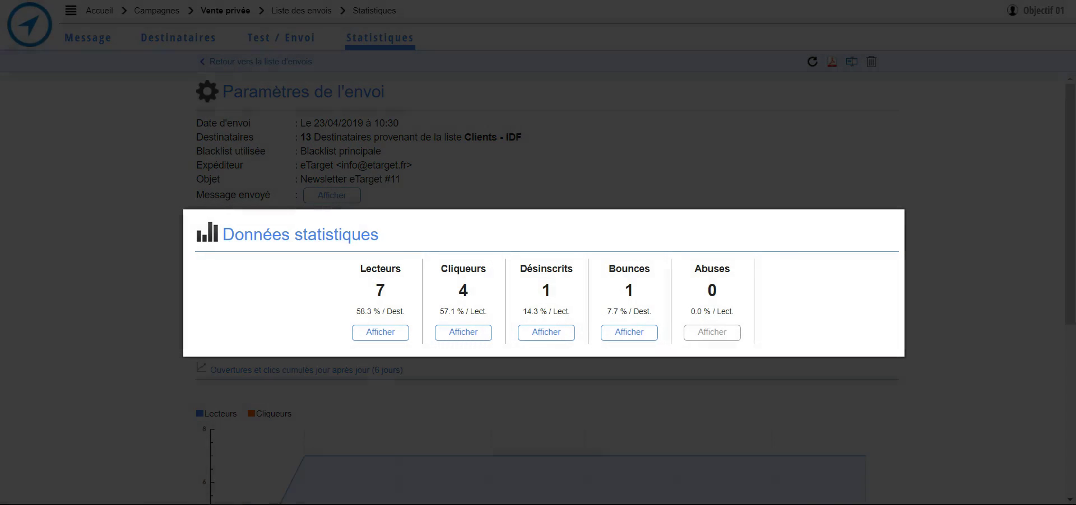
pyautogui.scroll(-1, 412, 207)
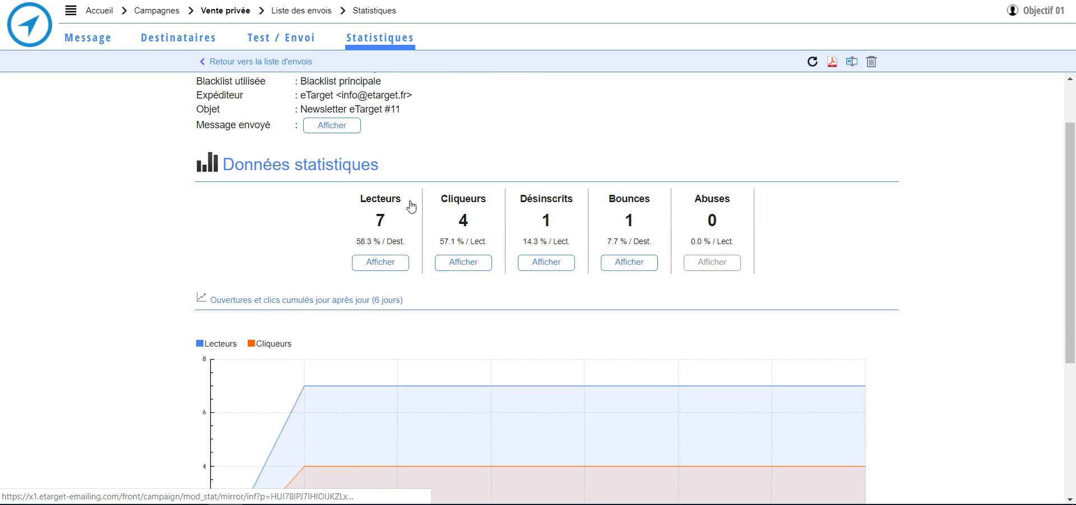
pyautogui.click(381, 263)
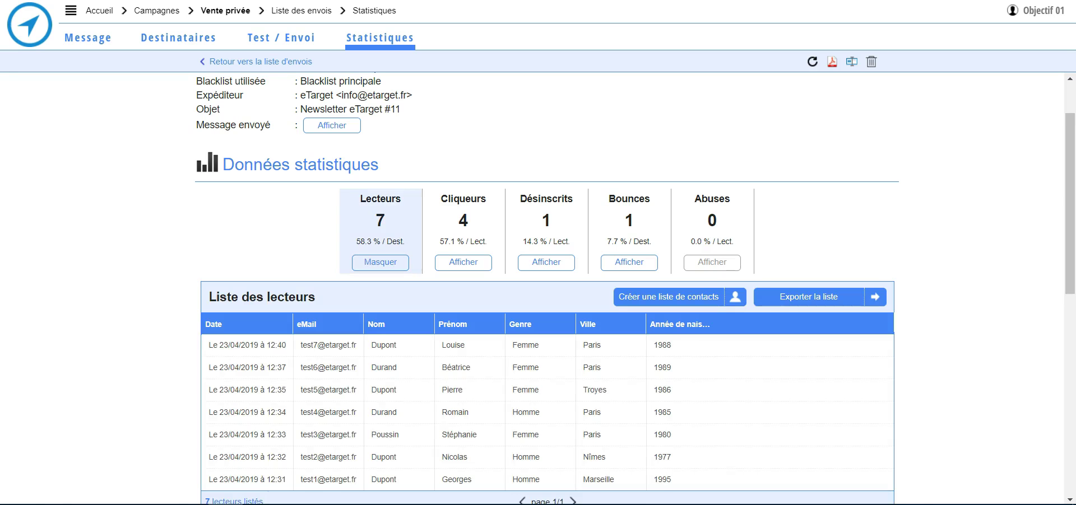
pyautogui.scroll(-1, 569, 230)
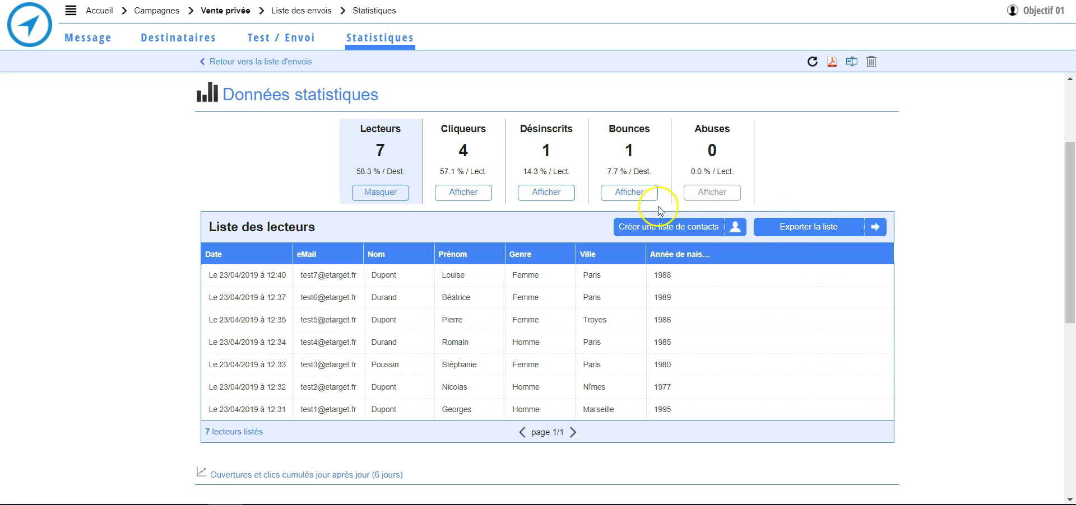
pyautogui.click(474, 193)
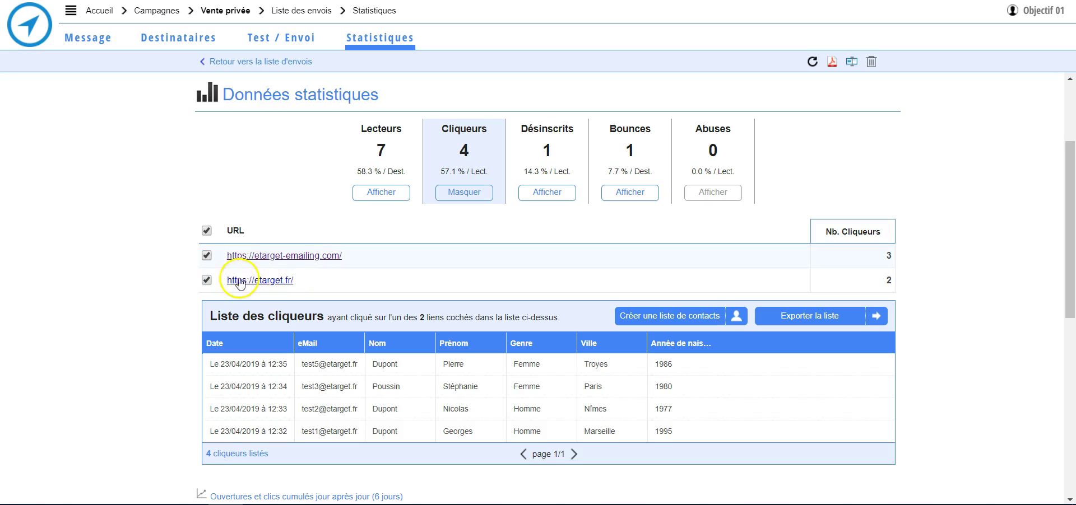
pyautogui.click(206, 281)
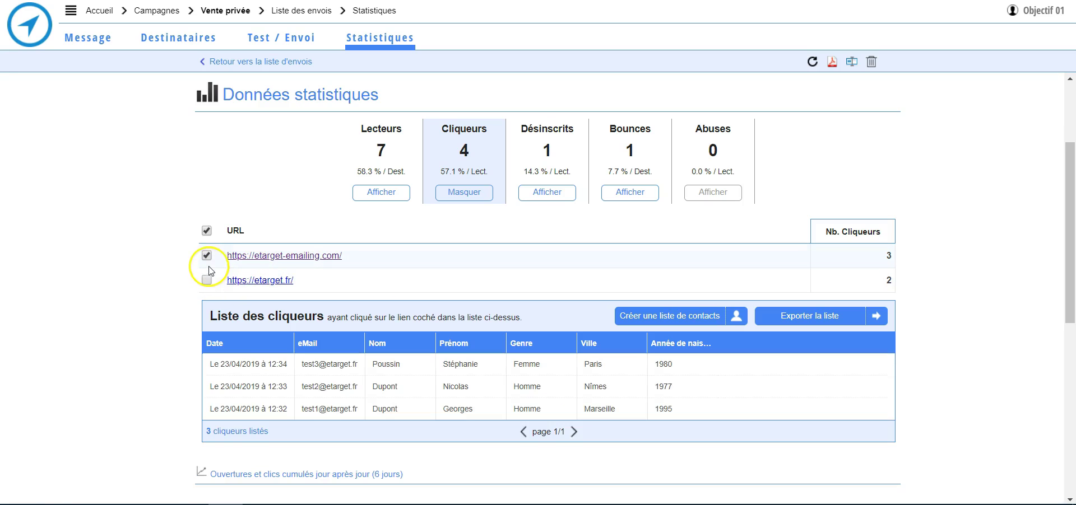
pyautogui.click(207, 281)
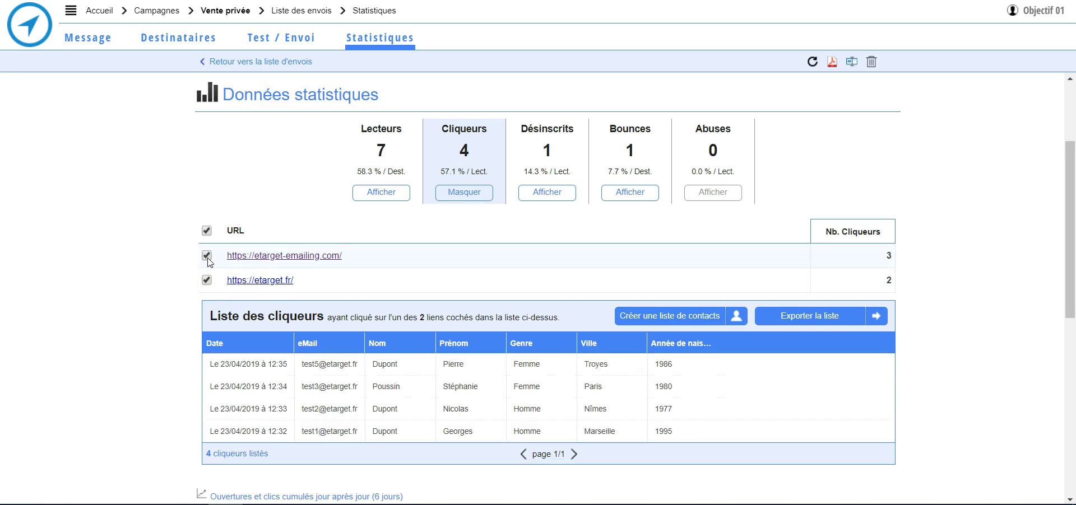
pyautogui.click(207, 256)
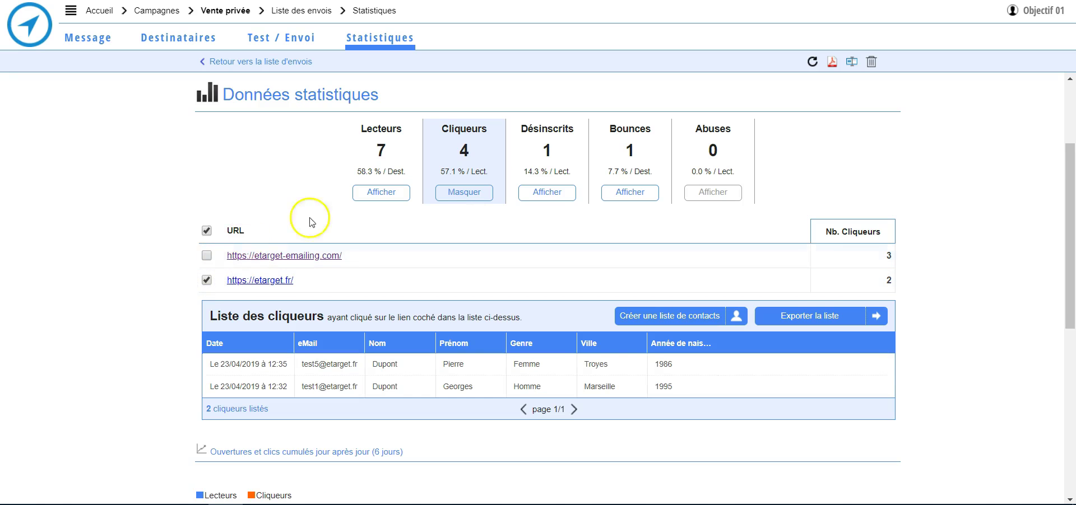
# Step: Display the list of unsubscribed recipients, followed by the list of bounces
pyautogui.click(544, 193)
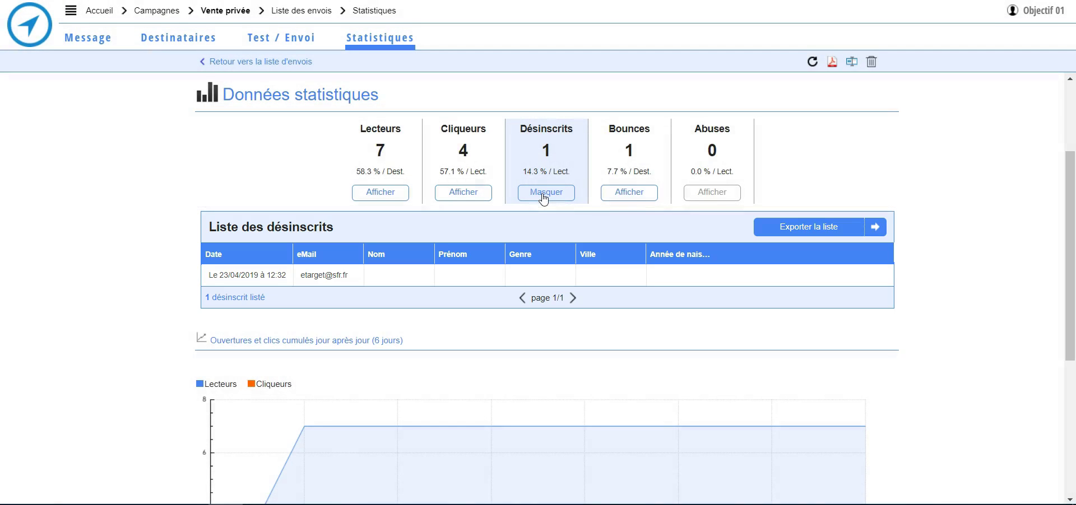
pyautogui.click(616, 196)
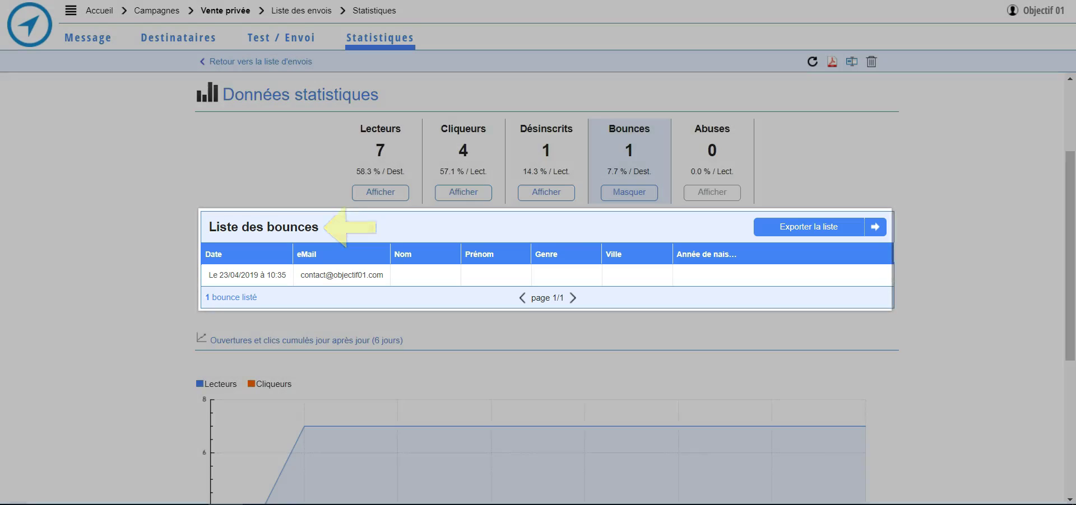
# Step: Examine the cumulative opens and clicks graph and the breakdown of opens by device, and refresh the send's statistics
pyautogui.scroll(-4, 964, 226)
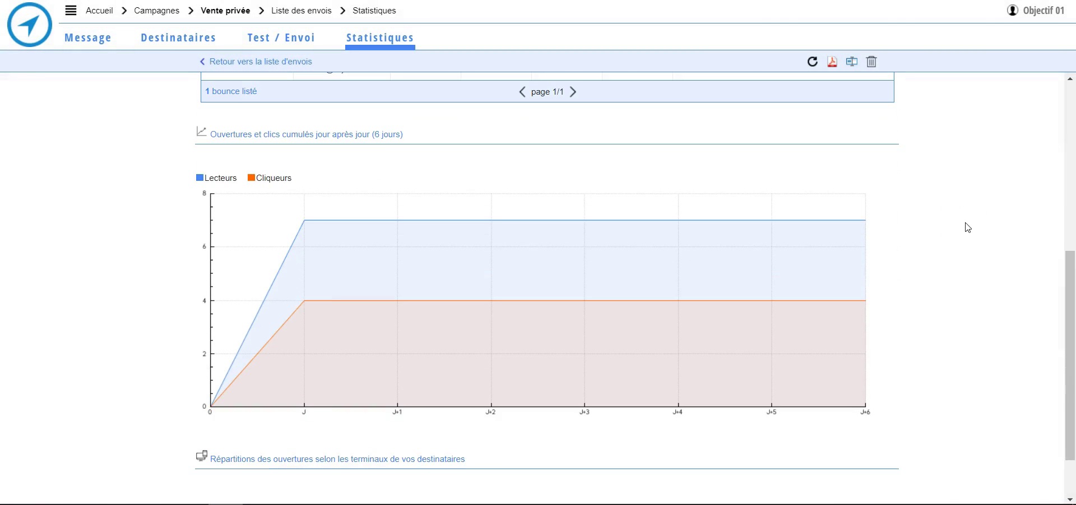
pyautogui.scroll(-1, 968, 228)
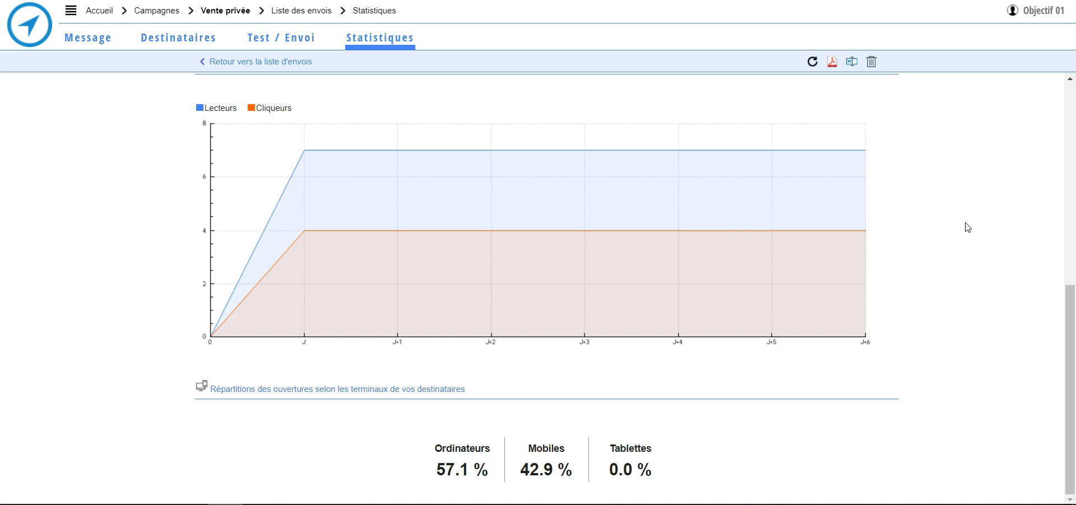
pyautogui.scroll(6, 968, 228)
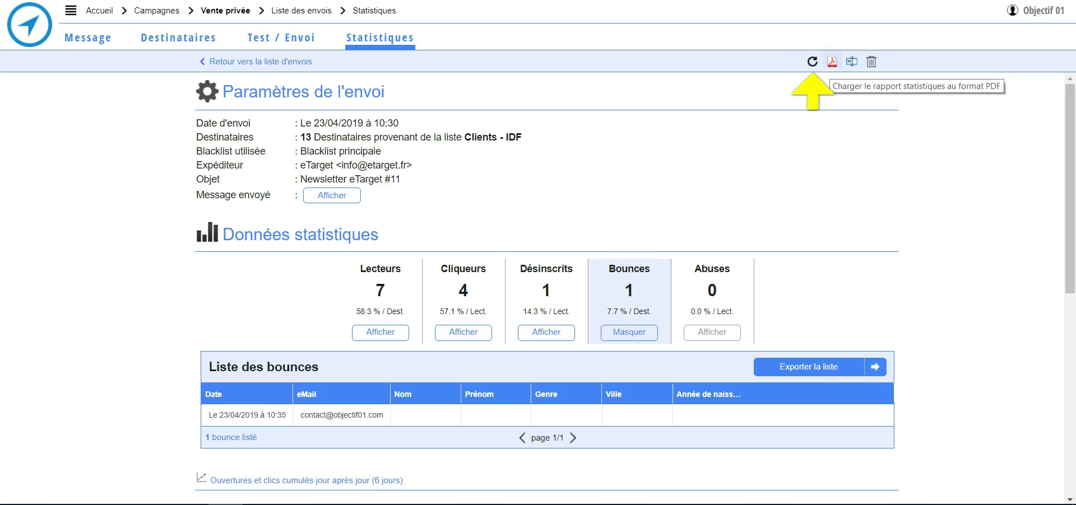
pyautogui.click(813, 61)
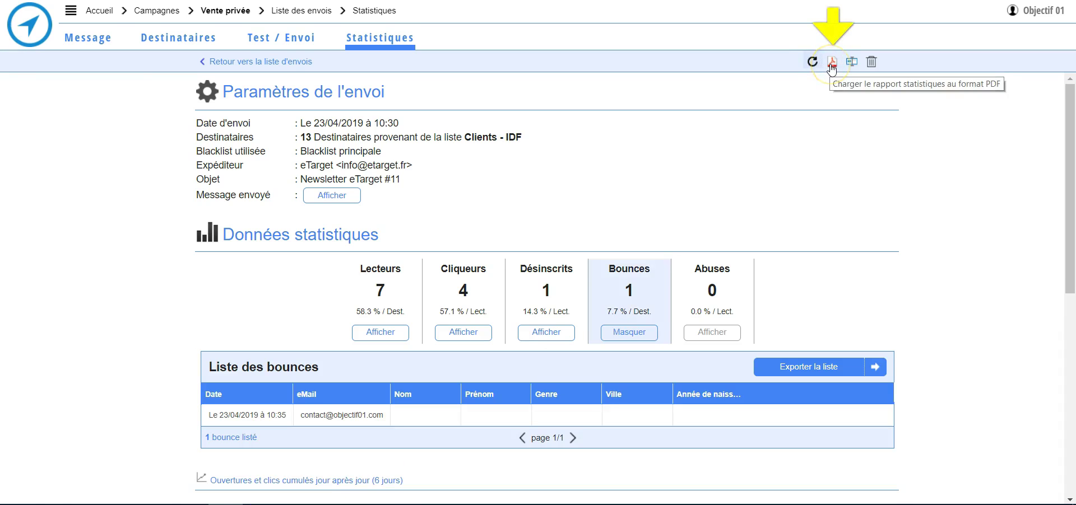
# Step: Generate a PDF statistics report signed "eTarget", with the contact list name, blacklist name and sent message display enabled
pyautogui.click(831, 62)
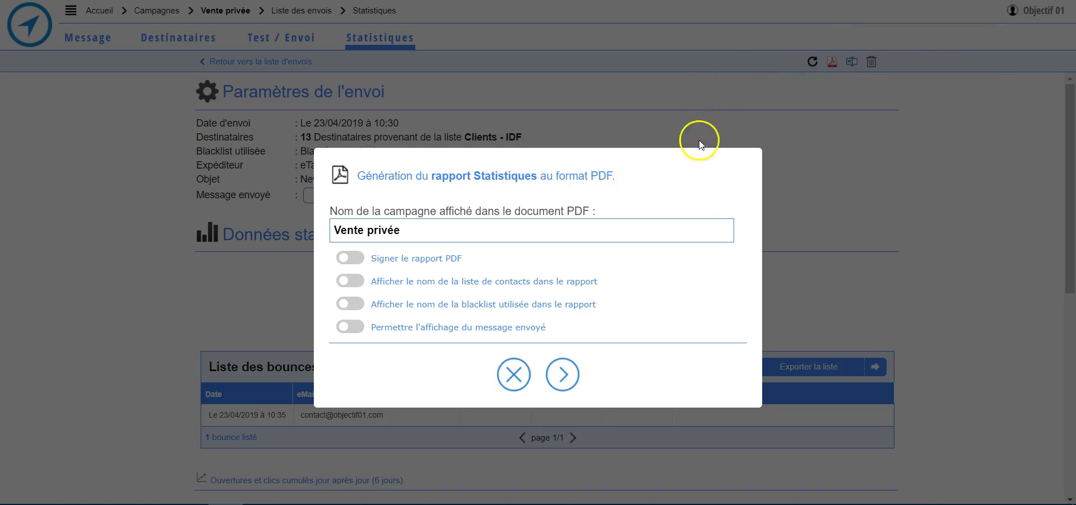
pyautogui.click(350, 259)
pyautogui.click(546, 266)
pyautogui.write('eTarget')
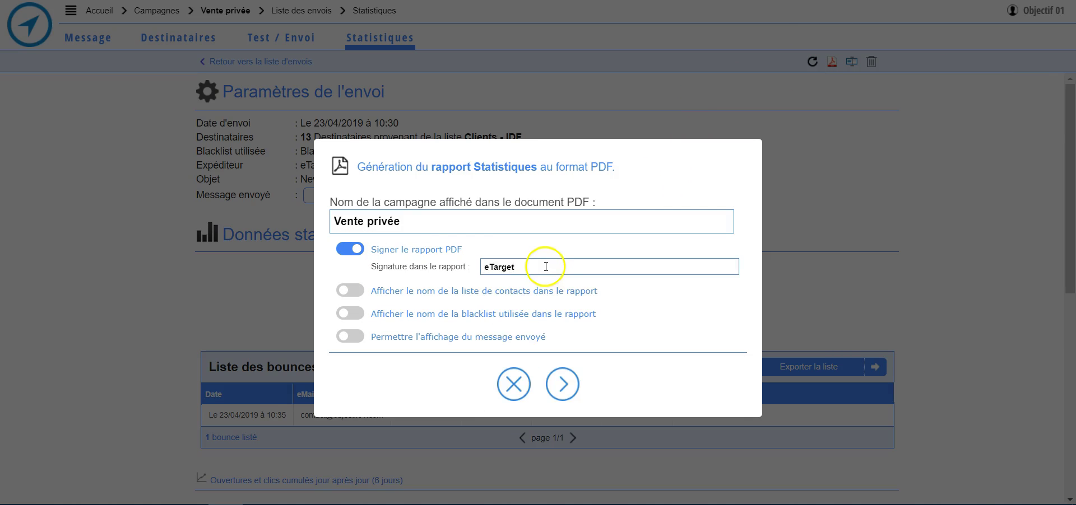
pyautogui.click(387, 291)
pyautogui.click(387, 314)
pyautogui.click(393, 356)
pyautogui.click(562, 402)
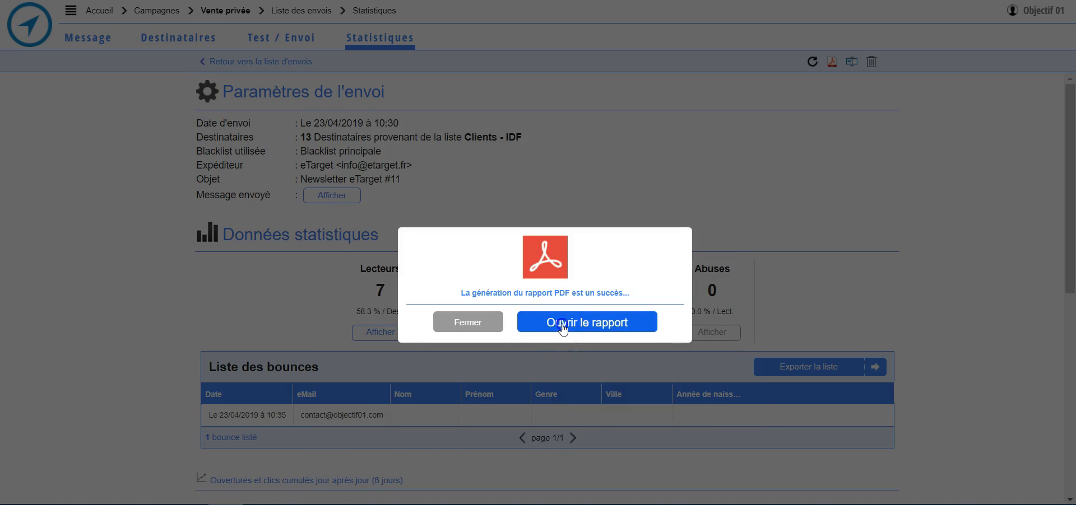
# Step: Open the generated PDF statistics report and review its contents
pyautogui.click(561, 325)
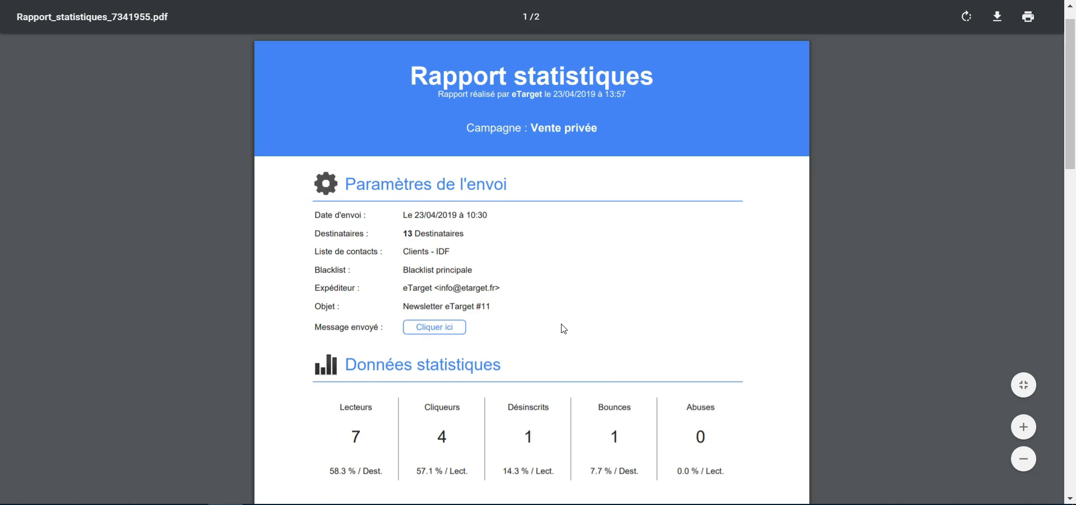
pyautogui.scroll(-8, 563, 329)
pyautogui.scroll(-6, 563, 329)
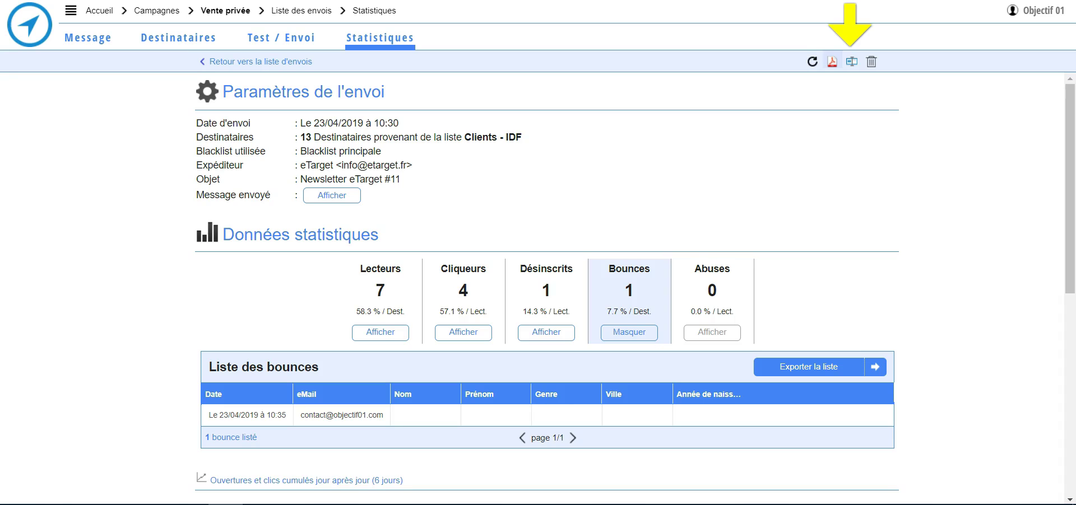
# Step: Save "Envoi test" as the description of the send
pyautogui.click(852, 62)
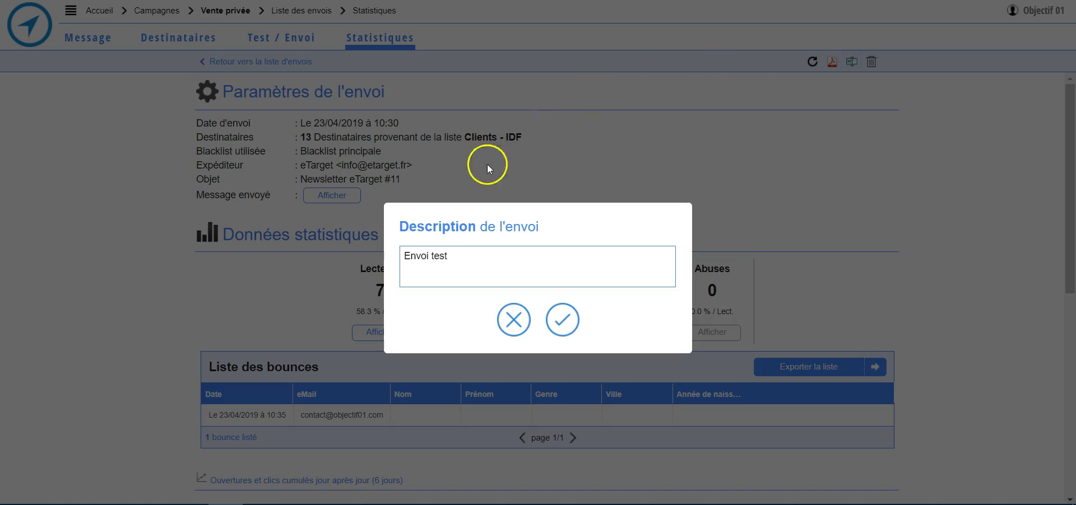
pyautogui.click(563, 321)
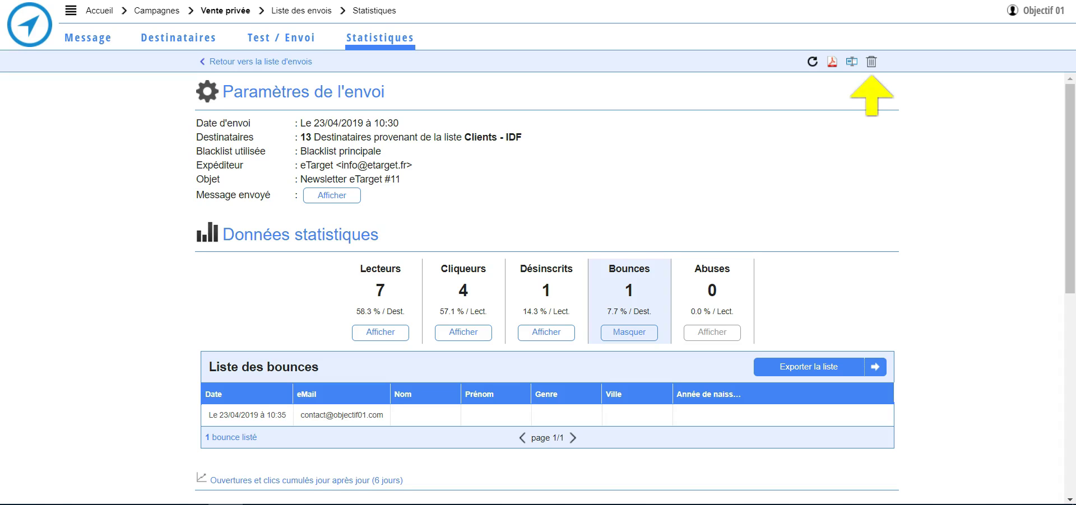
# Step: Request deletion of the 23/04/2019 send's statistics and cancel the request
pyautogui.click(872, 62)
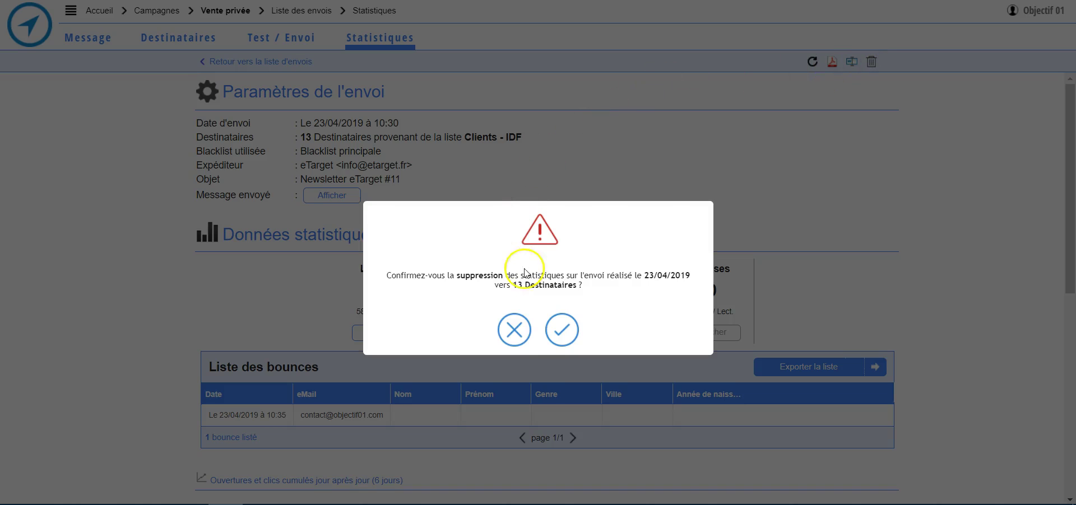
pyautogui.click(514, 330)
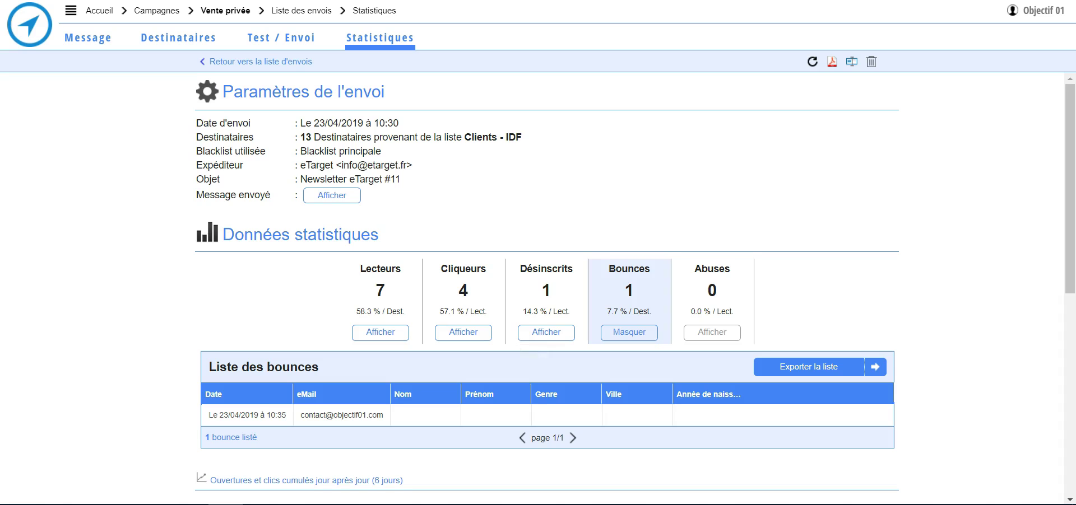